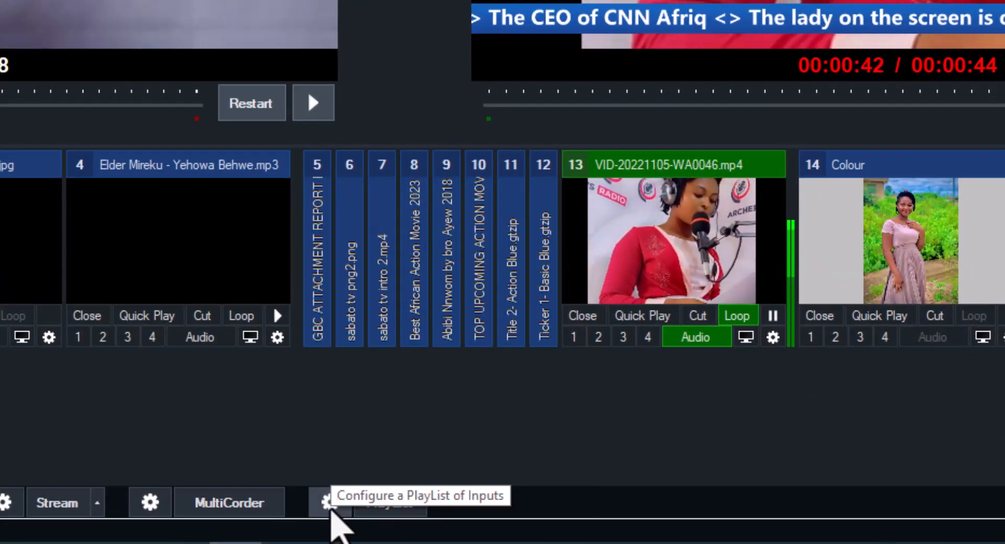
Build the Default playlist from A Billionaire Disguised As A Chef, sabato tv intro 2.mp4 and Best African Action Movie 2023, in that order.
{"action": "left_click", "coordinate": [331, 508]}
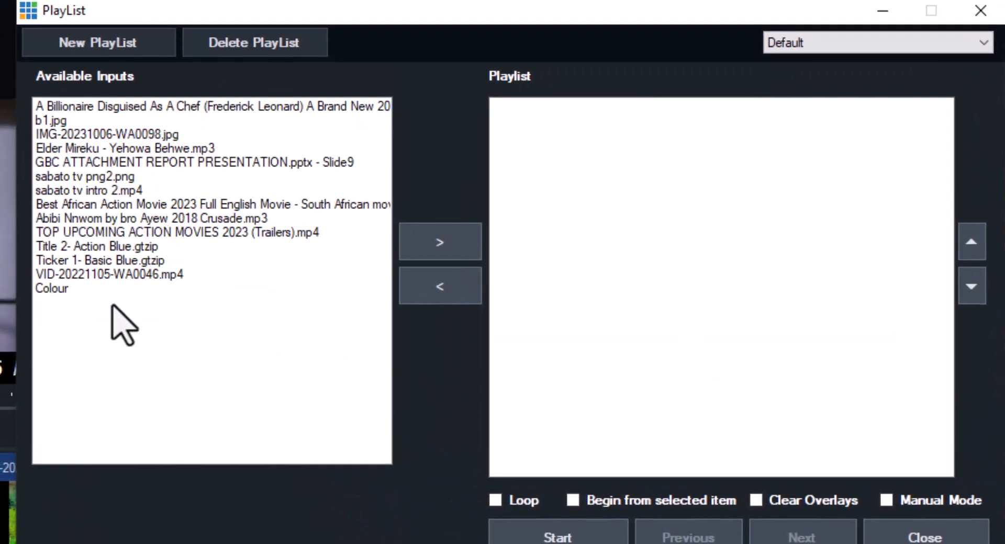
{"action": "left_click", "coordinate": [87, 108]}
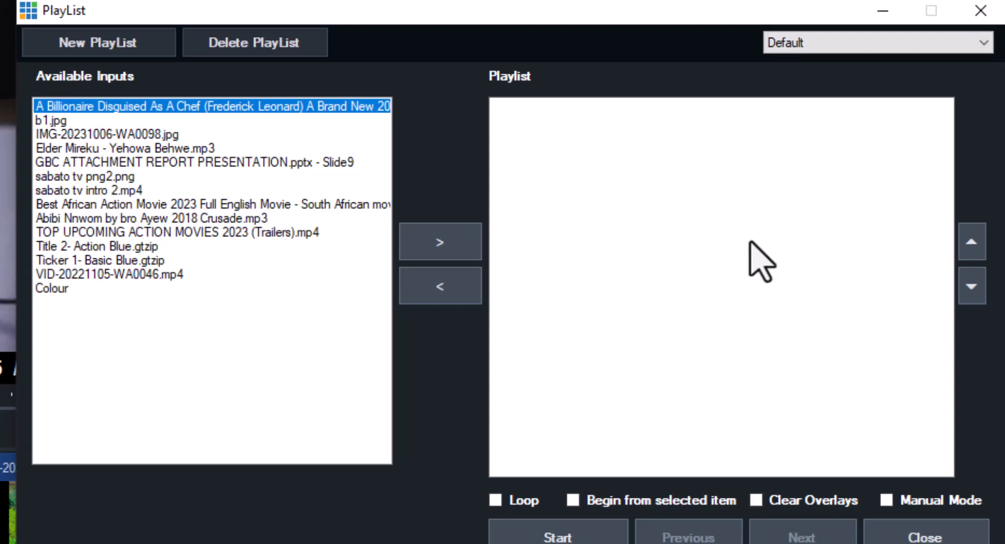
{"action": "left_click", "coordinate": [432, 253]}
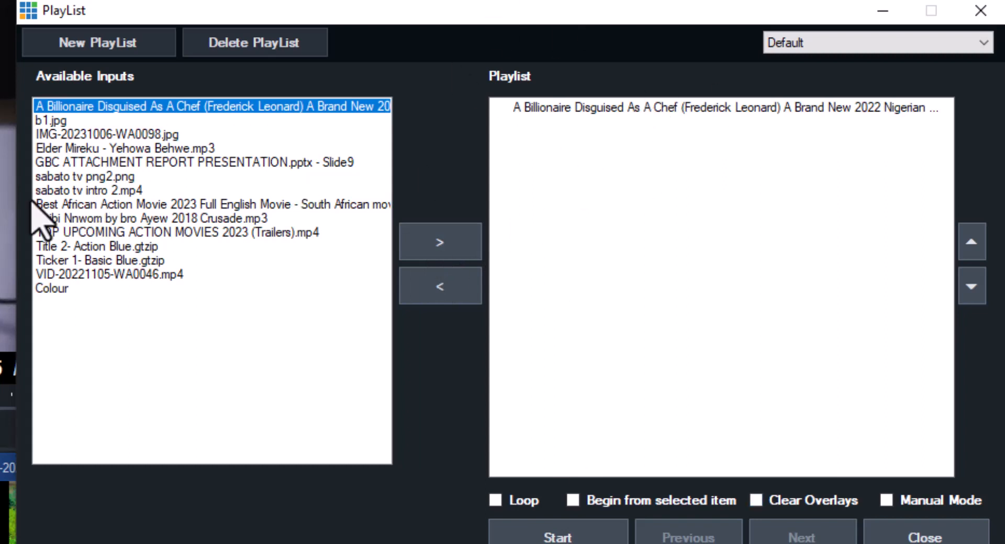
{"action": "left_click", "coordinate": [62, 192]}
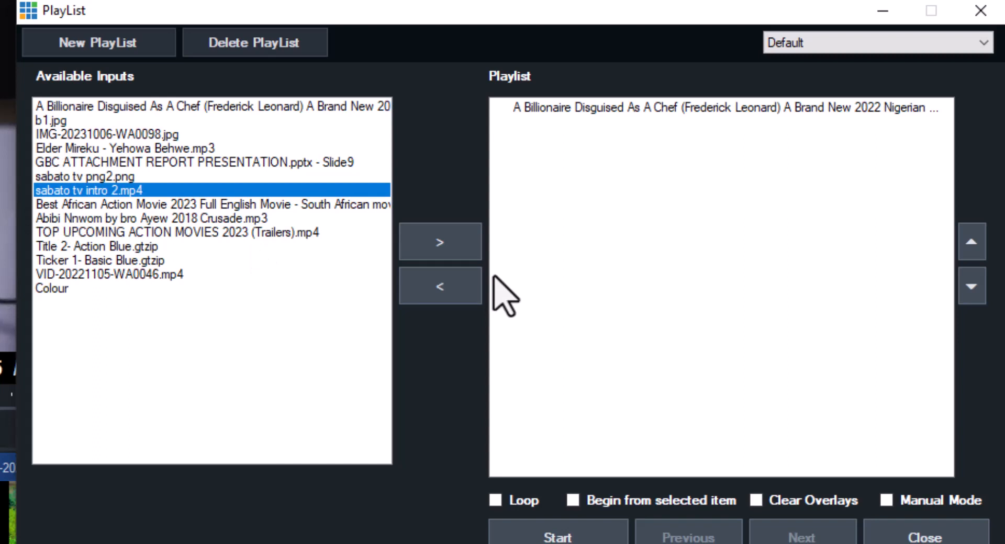
{"action": "left_click", "coordinate": [446, 254]}
{"action": "left_click", "coordinate": [73, 215]}
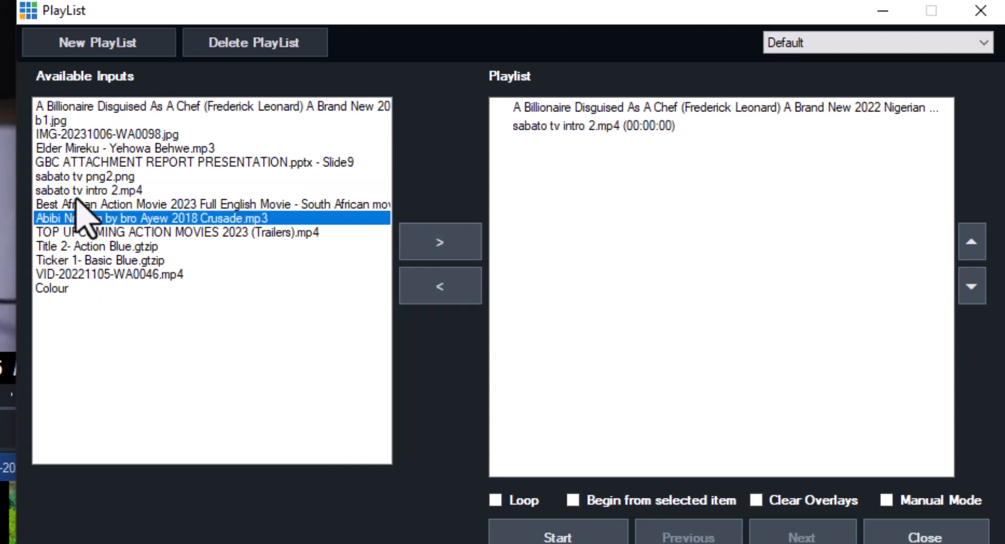
{"action": "left_click", "coordinate": [75, 195]}
{"action": "left_click", "coordinate": [74, 205]}
{"action": "left_click", "coordinate": [453, 250]}
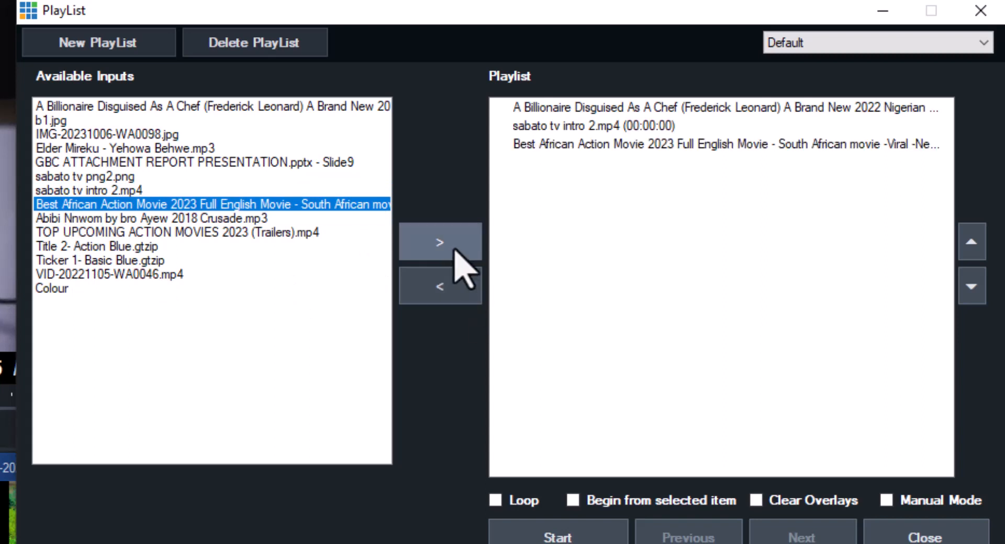
Append TOP UPCOMING ACTION MOVIES 2023 (Trailers).mp4 and b1.jpg to the end of the playlist.
{"action": "left_click", "coordinate": [110, 233]}
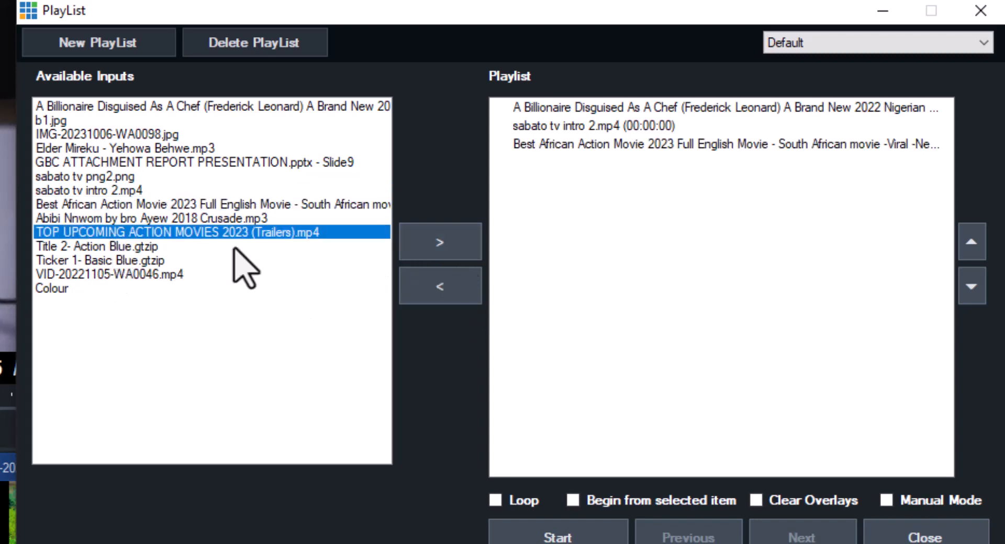
{"action": "left_click", "coordinate": [442, 251]}
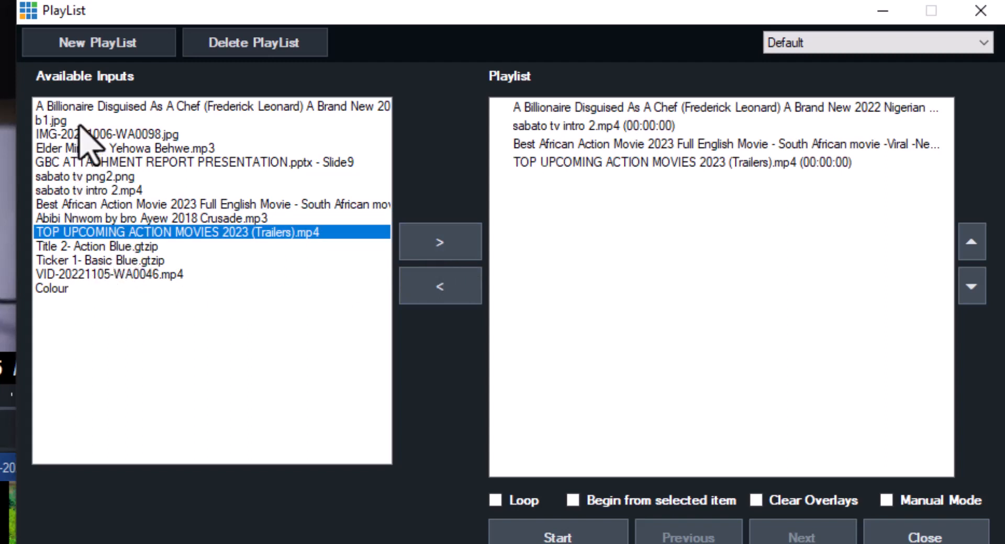
{"action": "left_click", "coordinate": [61, 122]}
{"action": "left_click", "coordinate": [455, 251]}
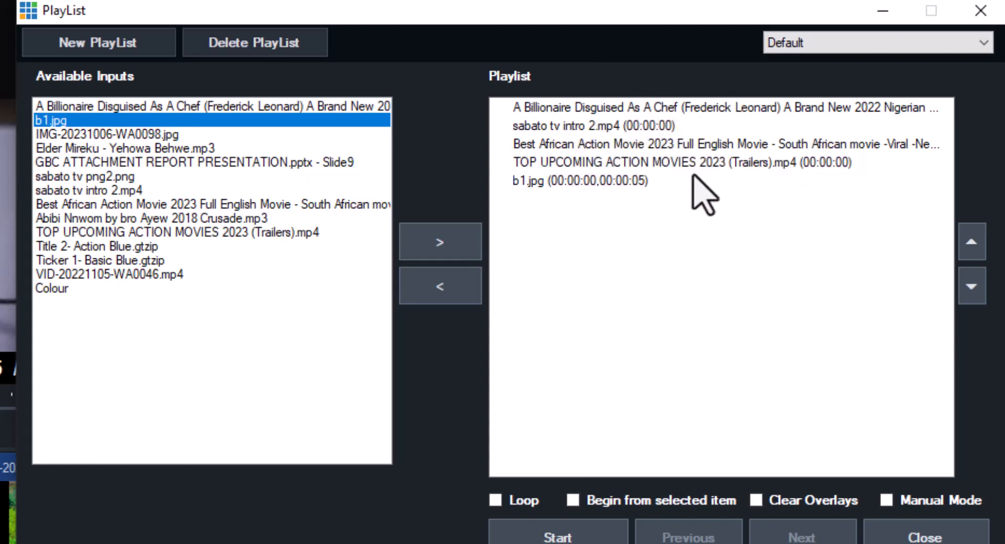
Remove b1.jpg and TOP UPCOMING ACTION MOVIES 2023 (Trailers).mp4 from the playlist.
{"action": "left_click", "coordinate": [605, 181]}
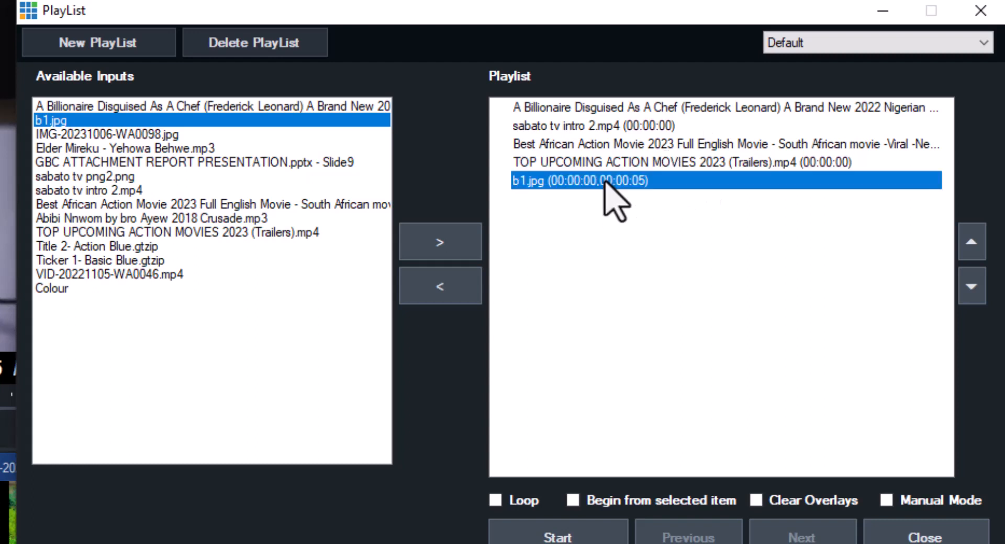
{"action": "left_click", "coordinate": [427, 291]}
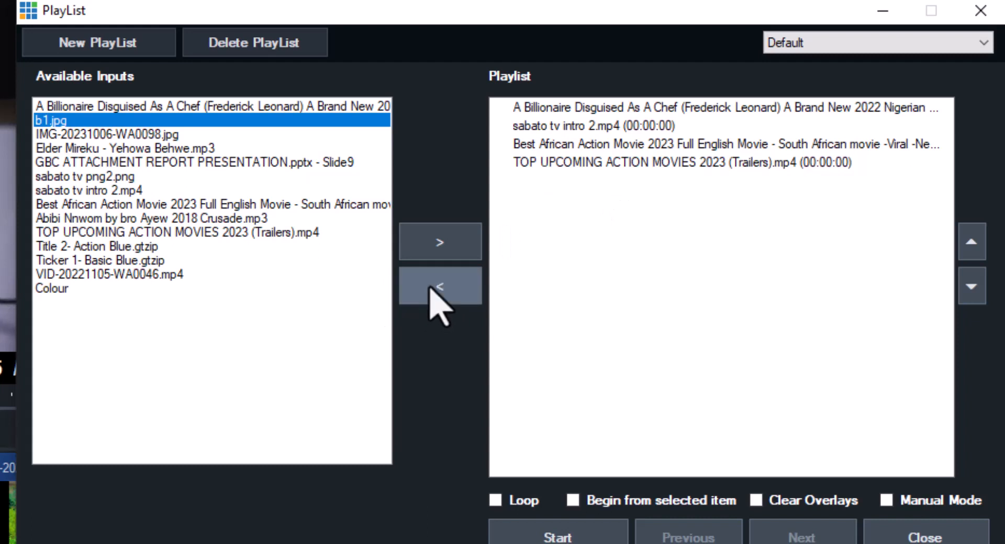
{"action": "left_click", "coordinate": [626, 160]}
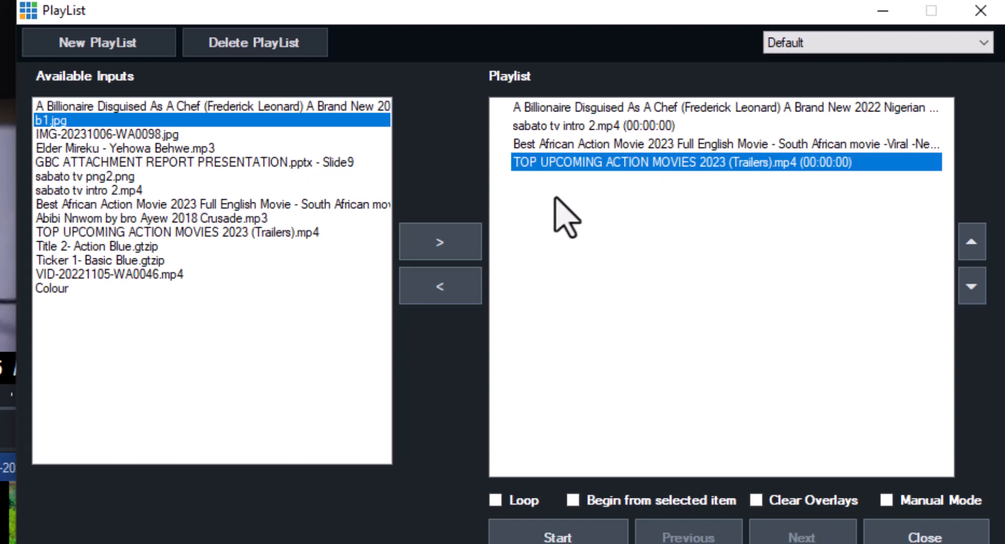
{"action": "left_click", "coordinate": [433, 307]}
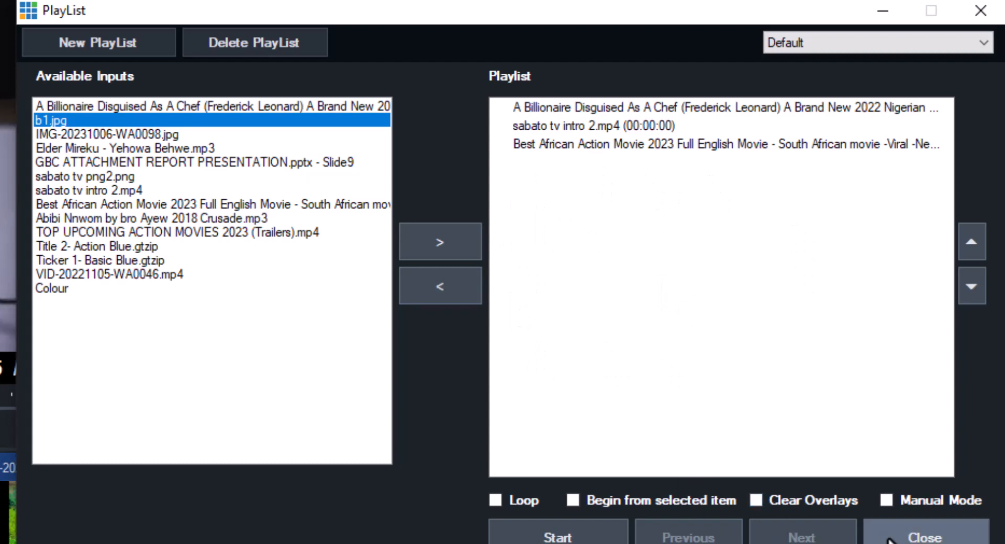
Leave the playlist configuration, start the playlist and seek the live clips close to their ends.
{"action": "left_click", "coordinate": [925, 537]}
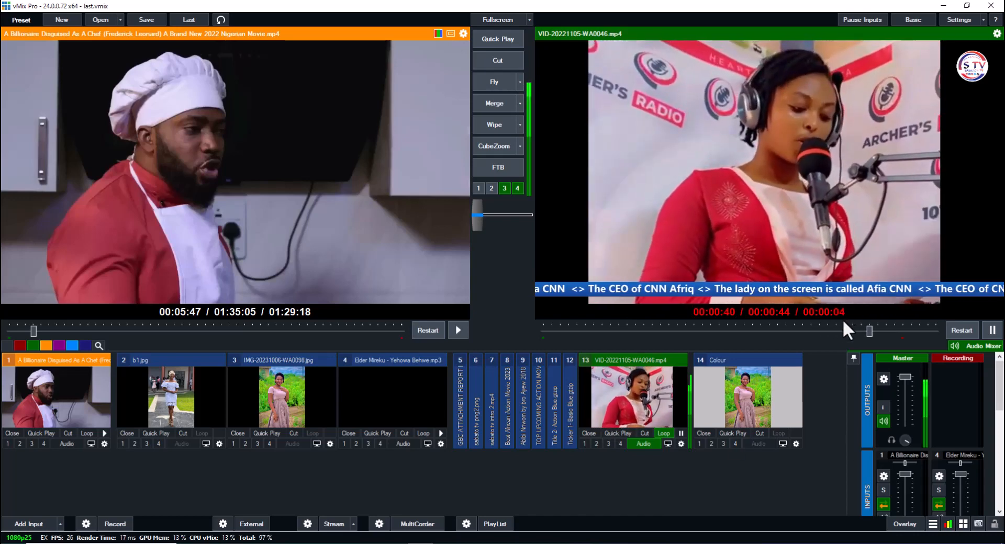
{"action": "left_click", "coordinate": [492, 526]}
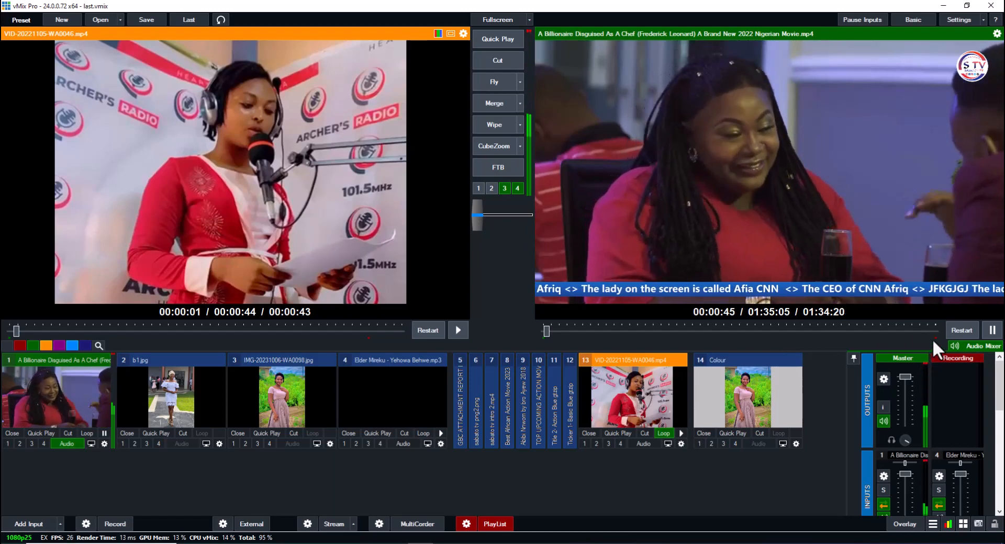
{"action": "left_click_drag", "start_coordinate": [929, 331], "coordinate": [935, 333]}
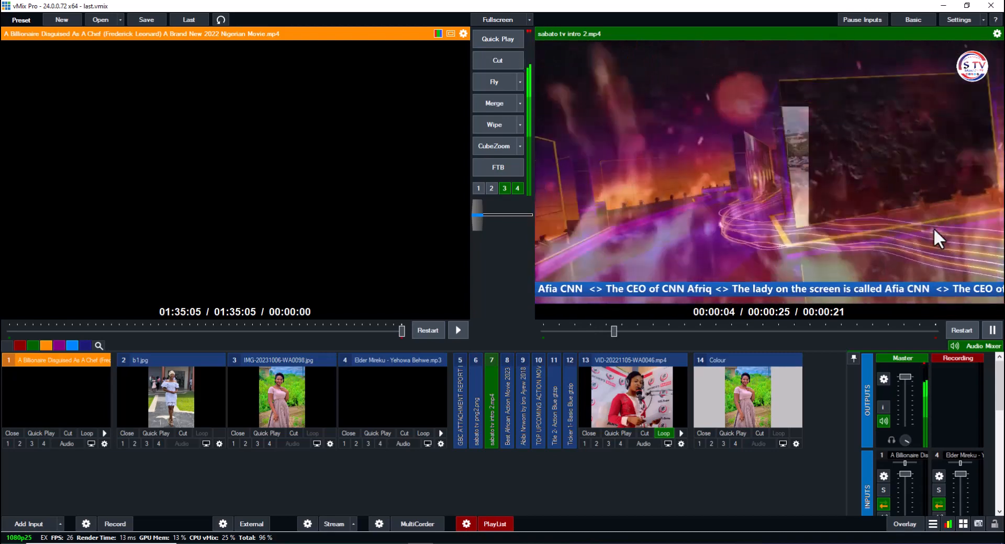
{"action": "left_click", "coordinate": [932, 332]}
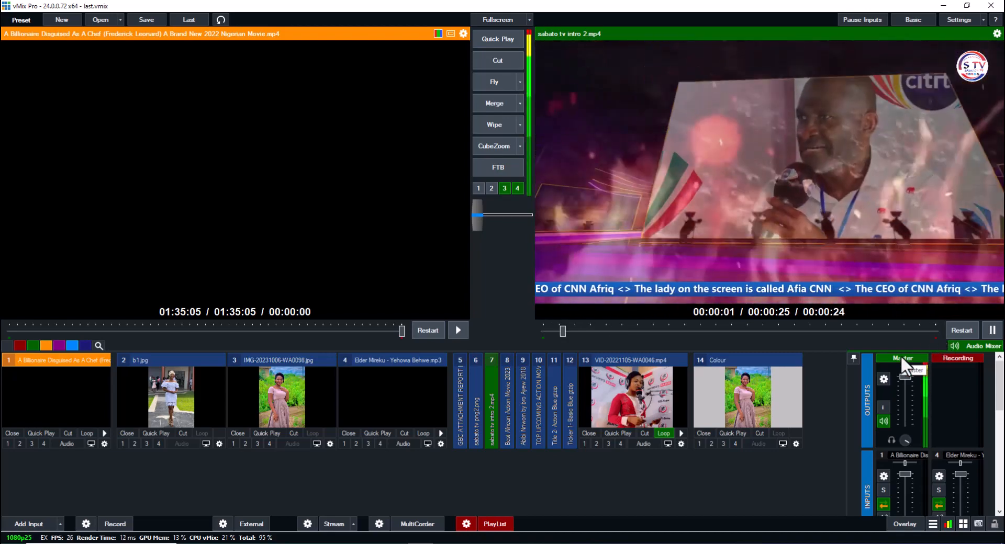
{"action": "left_click", "coordinate": [930, 329]}
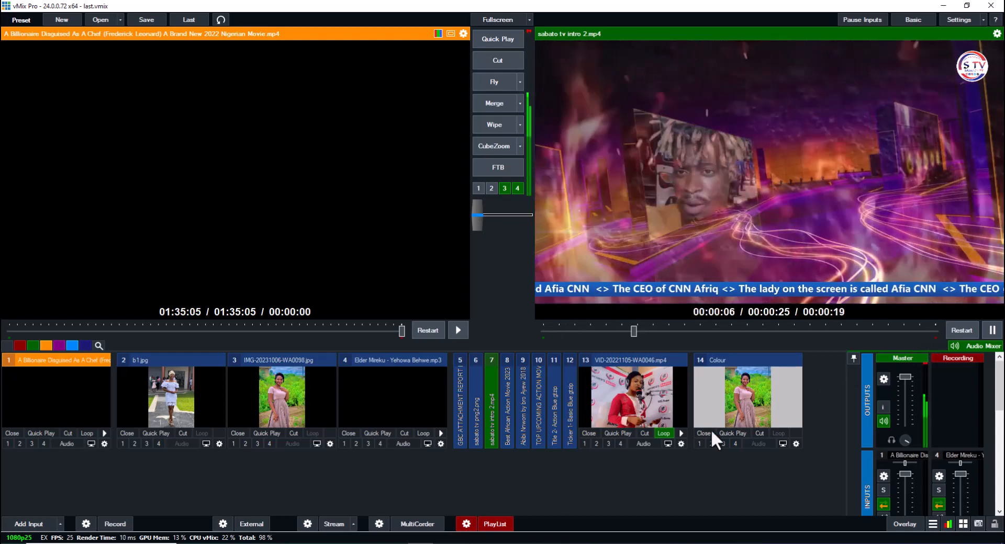
Stop the playlist and cut VID-20221105-WA0046.mp4 to the output.
{"action": "left_click", "coordinate": [500, 528]}
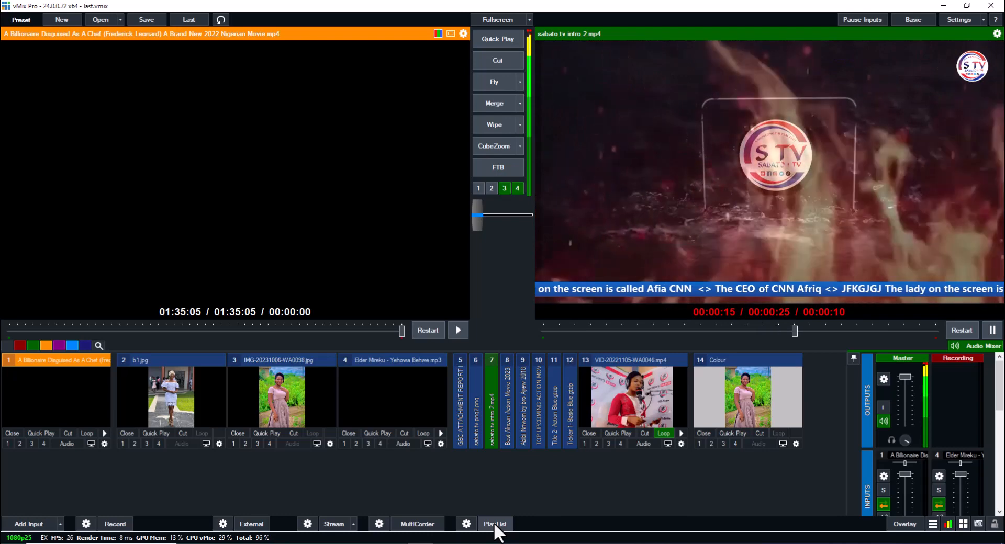
{"action": "left_click", "coordinate": [653, 394]}
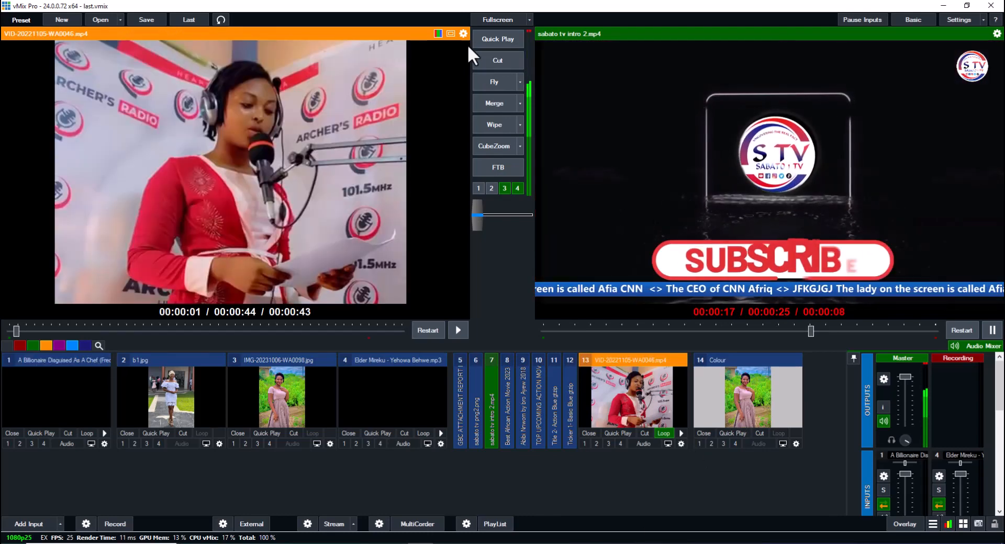
{"action": "left_click", "coordinate": [495, 59]}
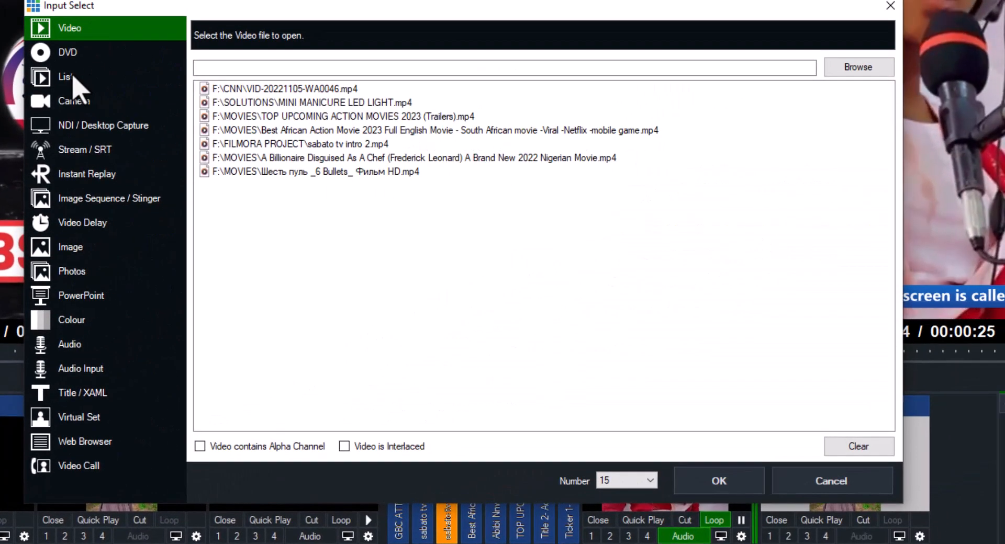
Choose List as the new input's type and open the file browser for adding its videos.
{"action": "left_click", "coordinate": [73, 76]}
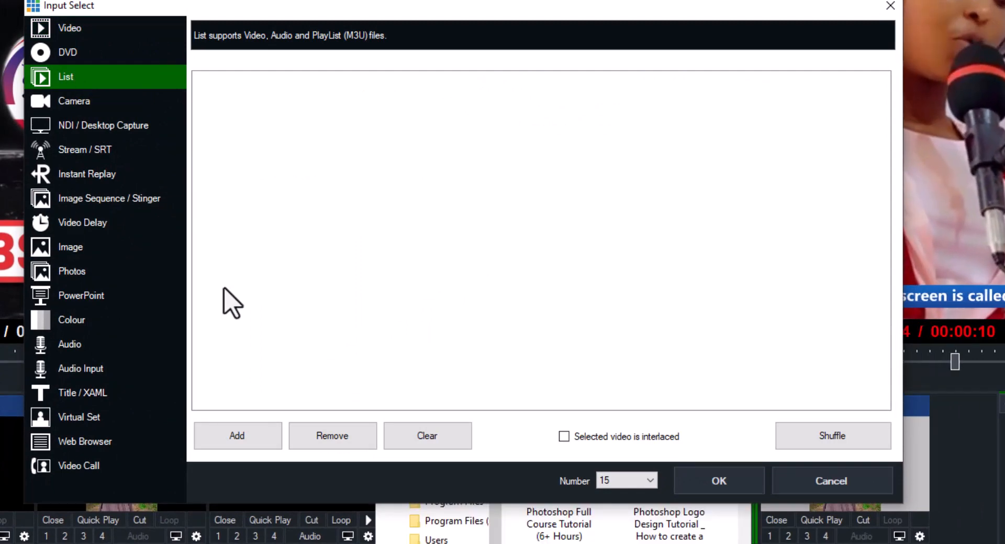
{"action": "left_click", "coordinate": [237, 436]}
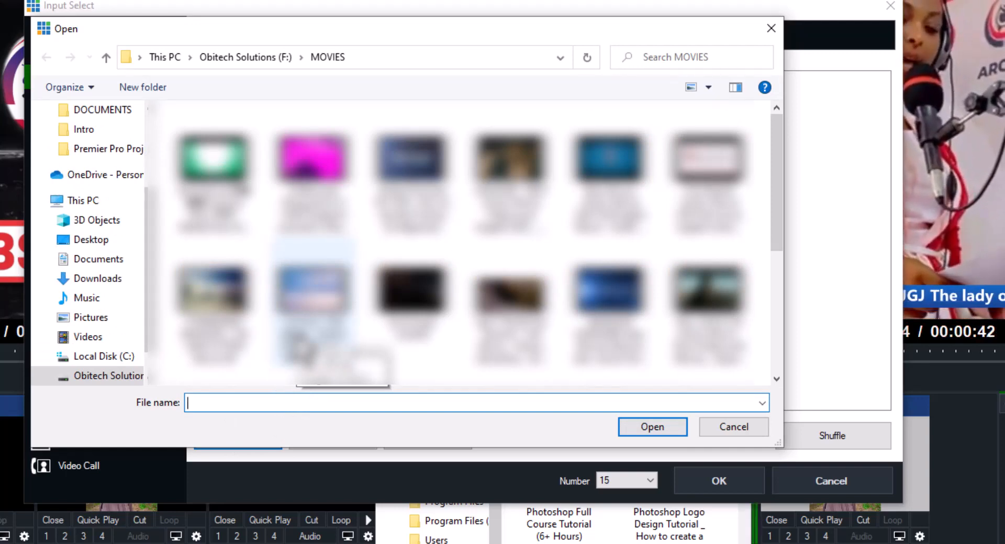
{"action": "left_click", "coordinate": [404, 305]}
{"action": "left_click", "coordinate": [515, 310], "text": "ctrl"}
{"action": "left_click_drag", "start_coordinate": [775, 157], "coordinate": [766, 309]}
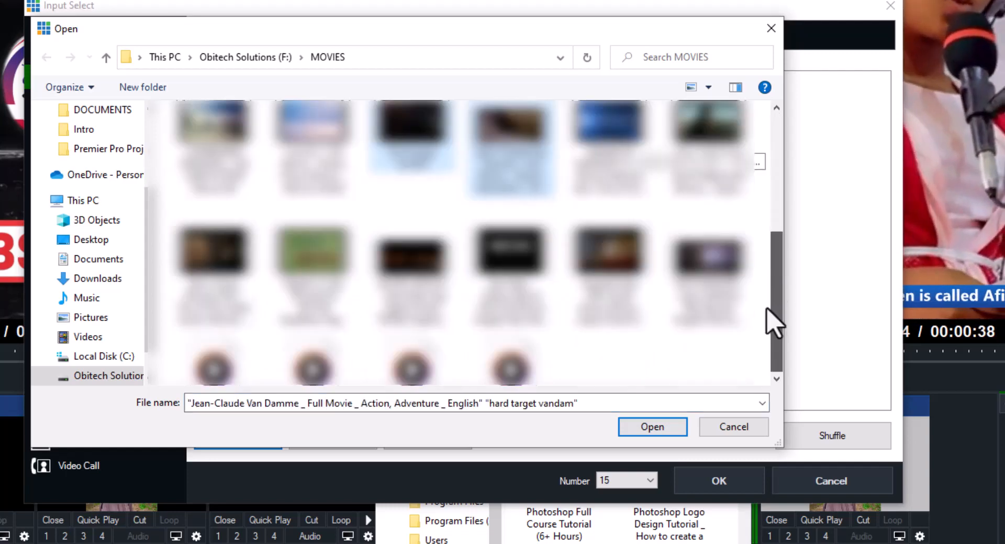
{"action": "scroll", "coordinate": [774, 320], "scroll_direction": "up", "scroll_amount": 3}
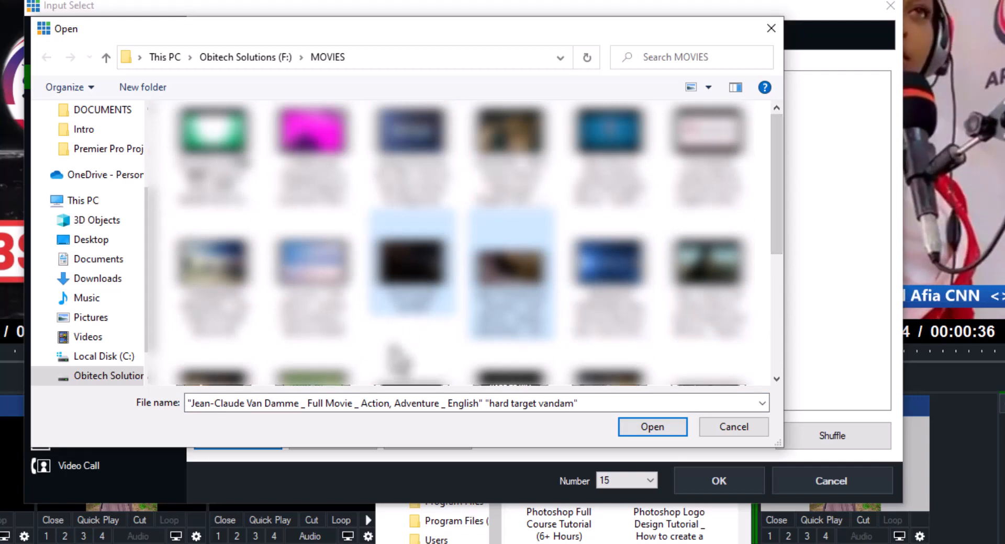
Add eleven movies from the MOVIES folder to the list, including COMMANDO INVASION, Convict, hard target vandam, SECRET SERVICE, Star Killer and THE PUNISHER.
{"action": "left_click", "coordinate": [399, 361]}
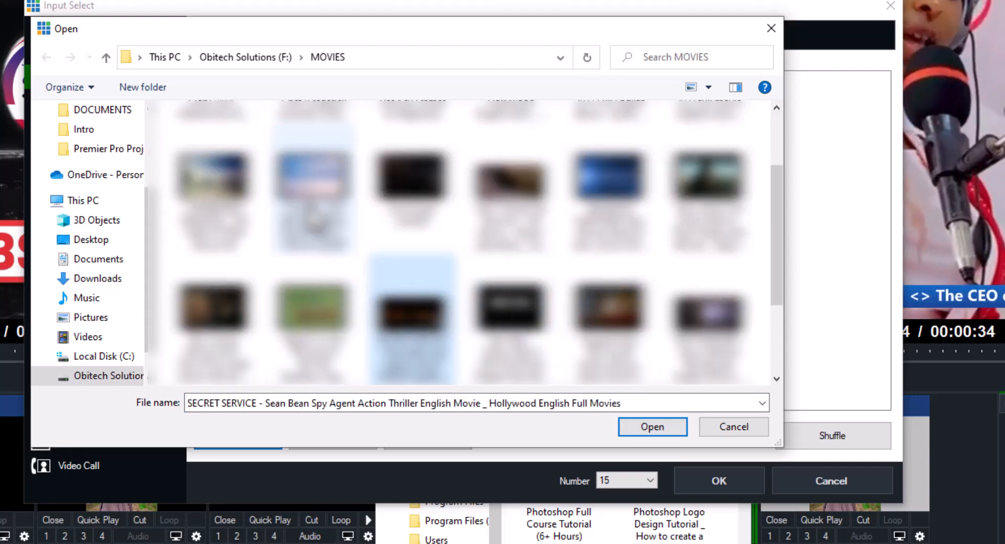
{"action": "left_click", "coordinate": [225, 212], "text": "ctrl"}
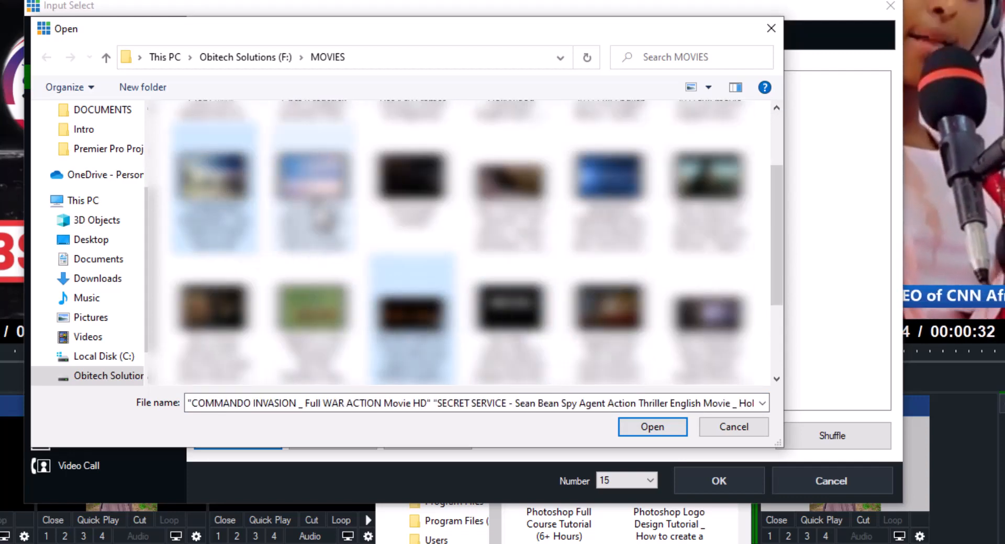
{"action": "left_click", "coordinate": [314, 210], "text": "ctrl"}
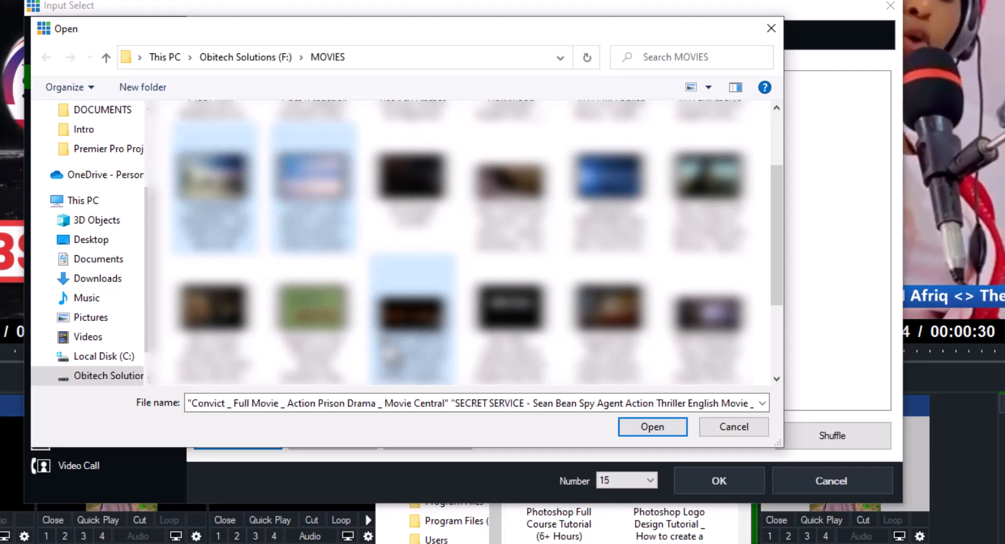
{"action": "left_click", "coordinate": [419, 204], "text": "ctrl"}
{"action": "left_click", "coordinate": [497, 212], "text": "ctrl"}
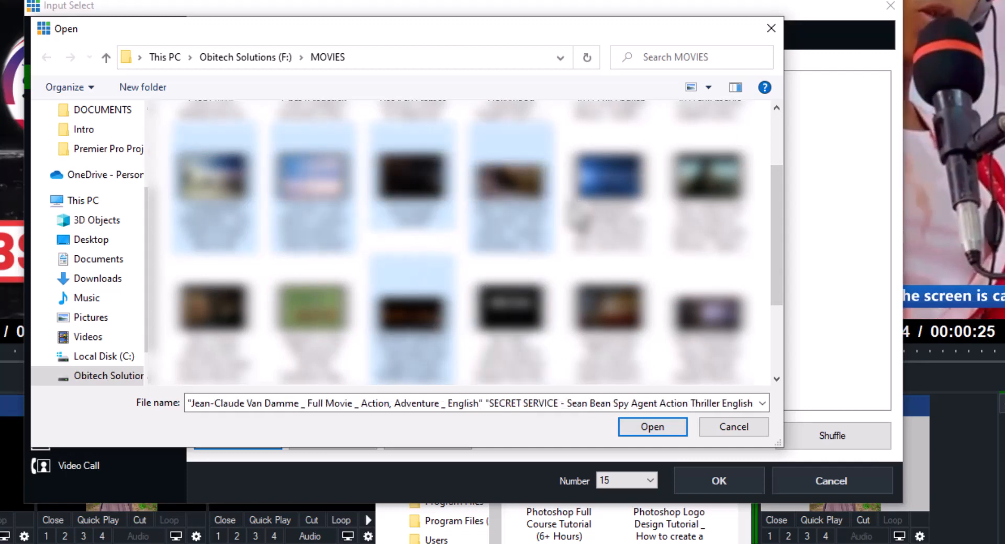
{"action": "left_click", "coordinate": [610, 210], "text": "ctrl"}
{"action": "left_click", "coordinate": [696, 209], "text": "ctrl"}
{"action": "left_click", "coordinate": [690, 309], "text": "ctrl"}
{"action": "left_click", "coordinate": [610, 309], "text": "ctrl"}
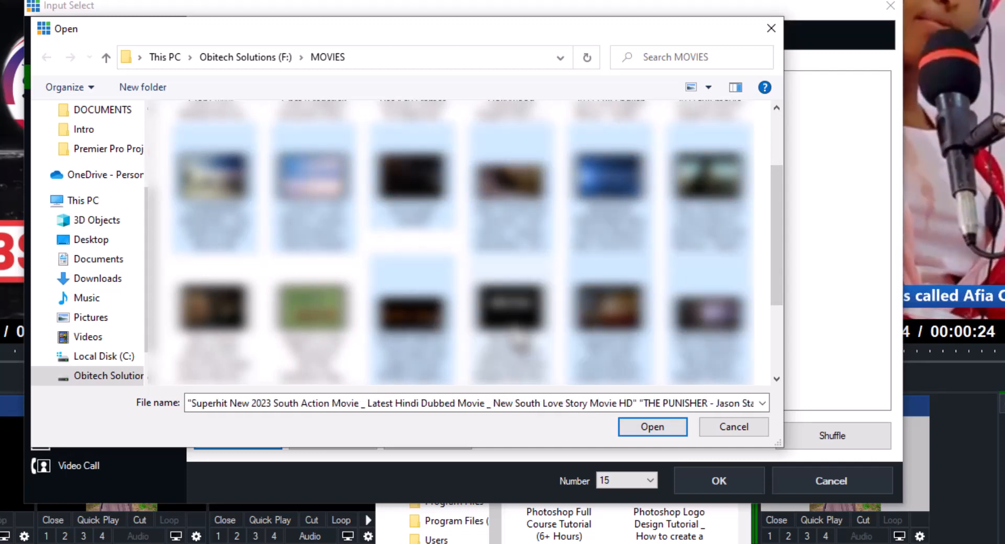
{"action": "left_click", "coordinate": [511, 309], "text": "ctrl"}
{"action": "left_click", "coordinate": [212, 309], "text": "ctrl"}
{"action": "scroll", "coordinate": [212, 309], "scroll_direction": "down", "scroll_amount": 2}
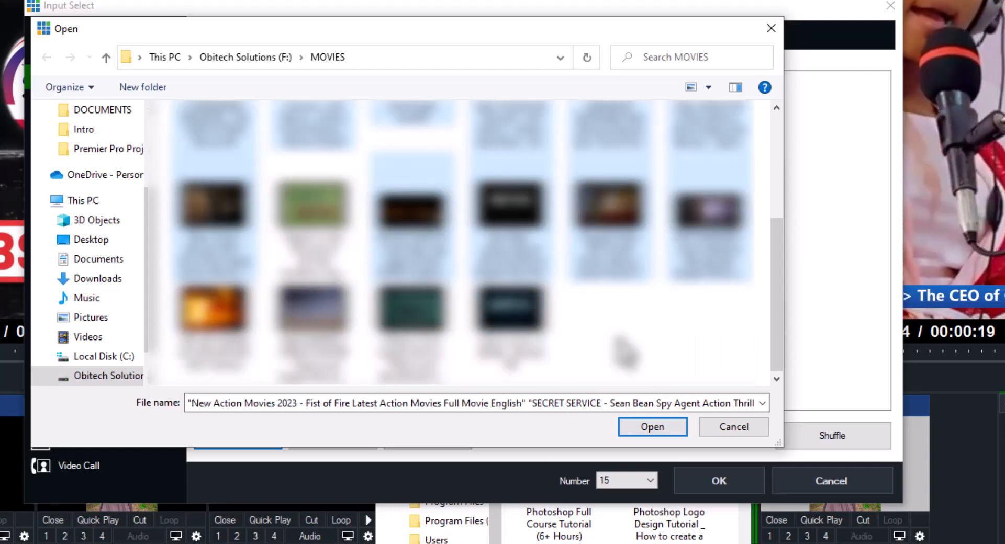
{"action": "left_click", "coordinate": [654, 439]}
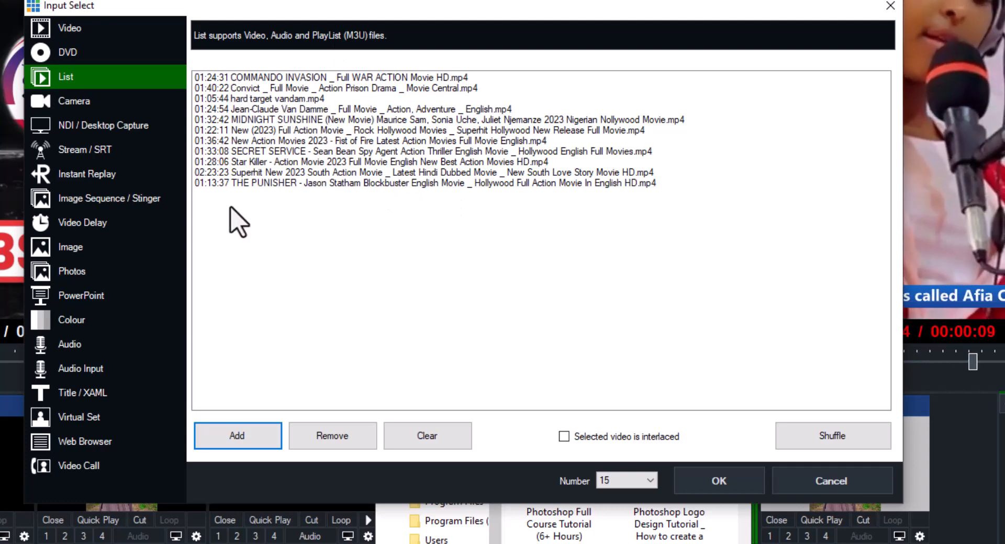
Shuffle the videos before adding the list as input 15, and cut the new List input to the output.
{"action": "left_click", "coordinate": [820, 442]}
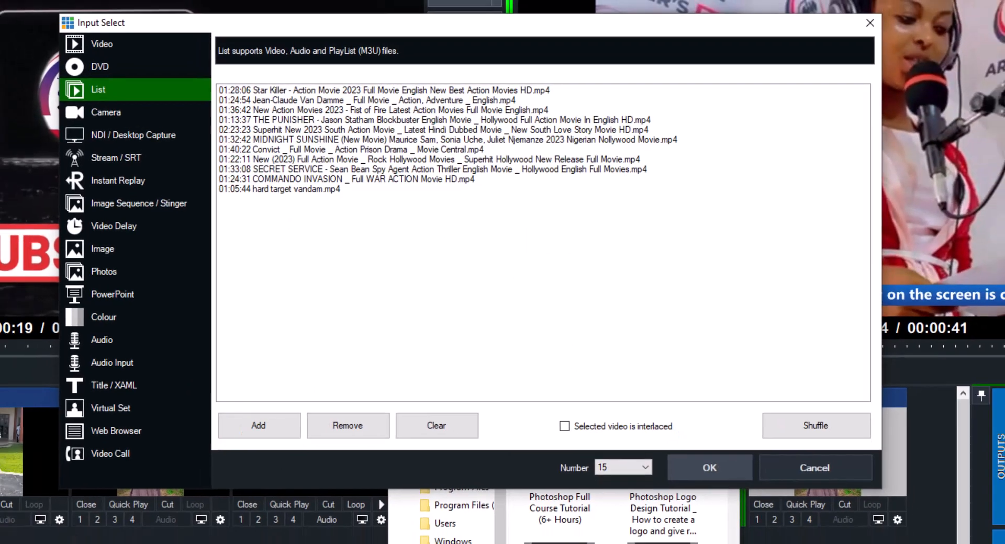
{"action": "left_click", "coordinate": [734, 488]}
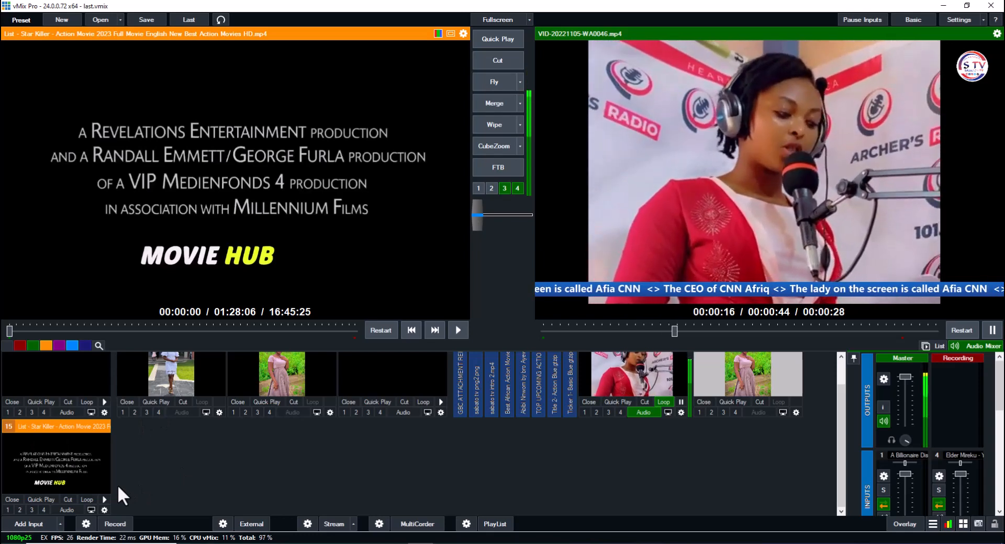
{"action": "left_click", "coordinate": [499, 65]}
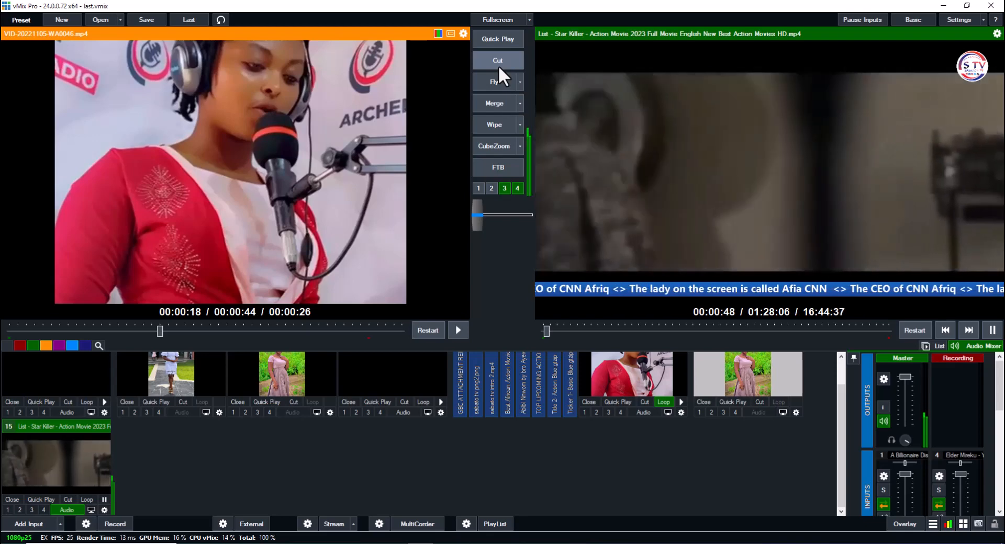
Skip the live list to its second video, return to the first one and seek close to its end.
{"action": "left_click", "coordinate": [969, 333]}
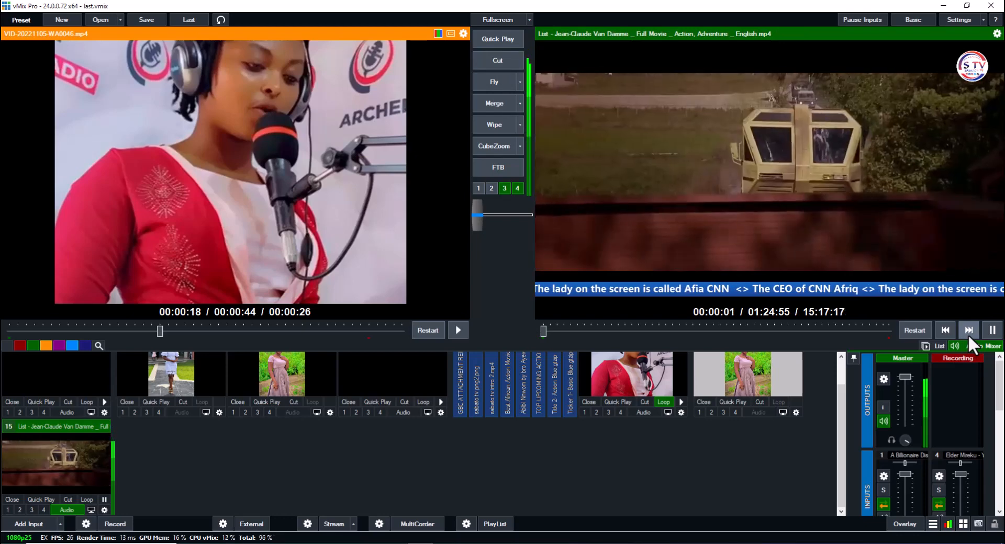
{"action": "left_click", "coordinate": [949, 331]}
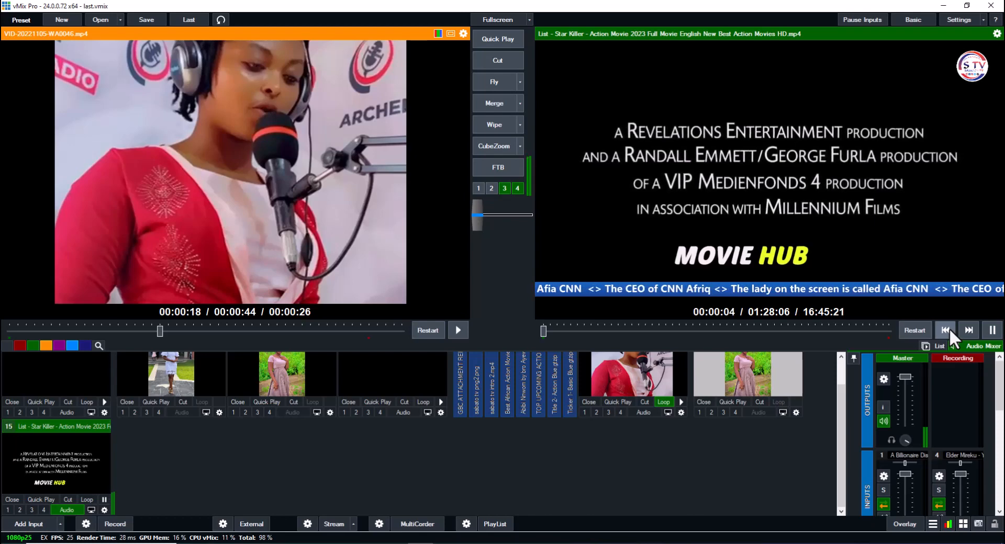
{"action": "left_click", "coordinate": [887, 333]}
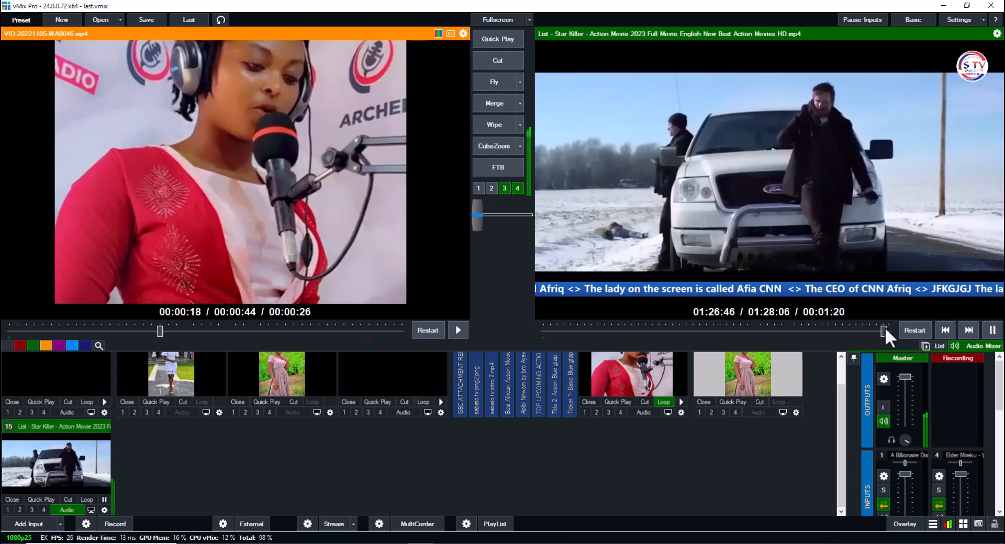
{"action": "left_click", "coordinate": [888, 329]}
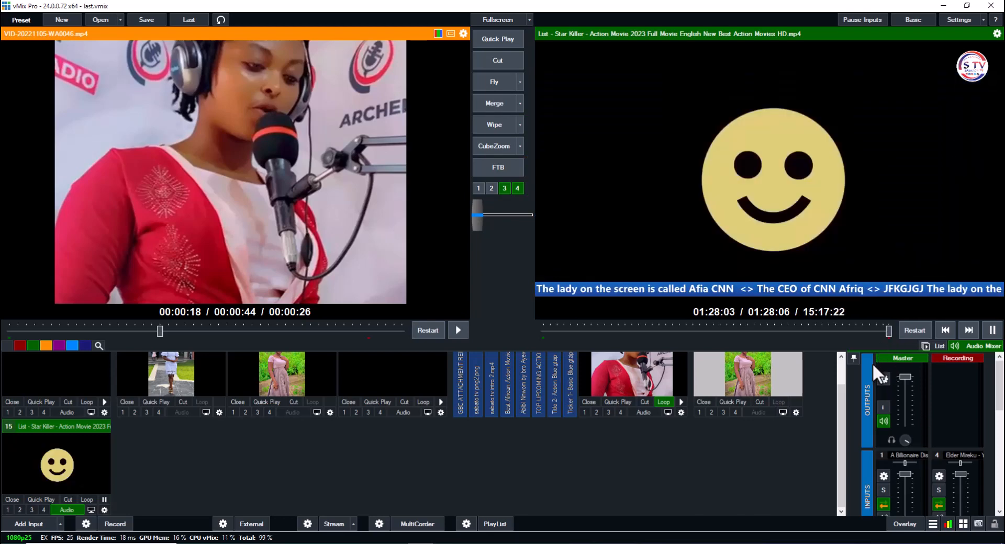